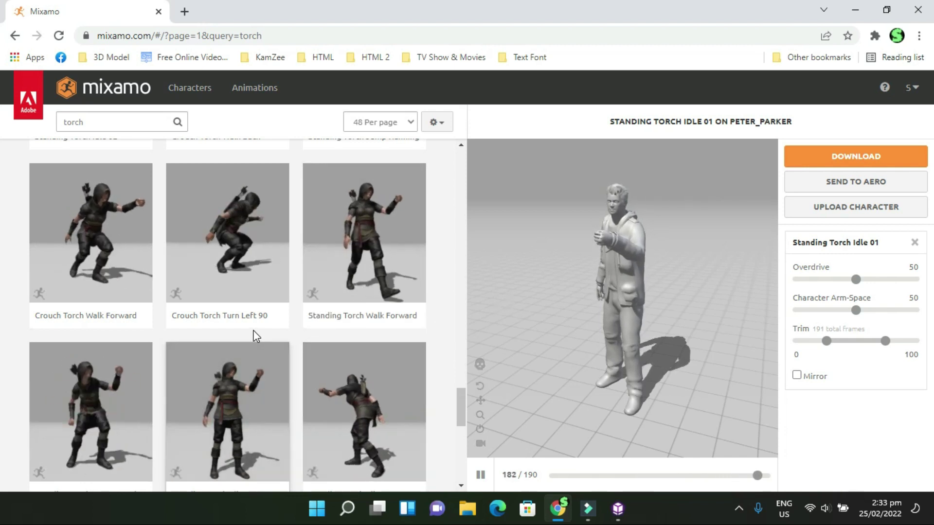
pyautogui.click(356, 428)
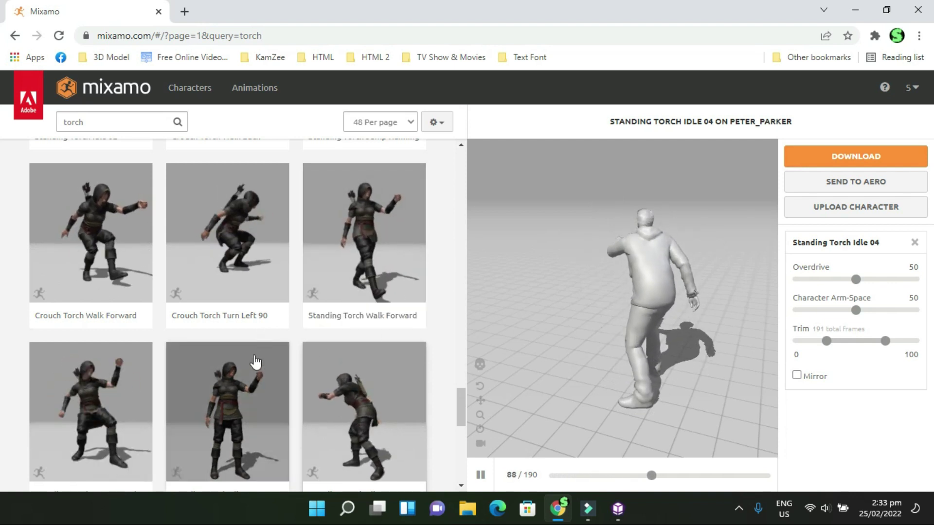
pyautogui.click(245, 398)
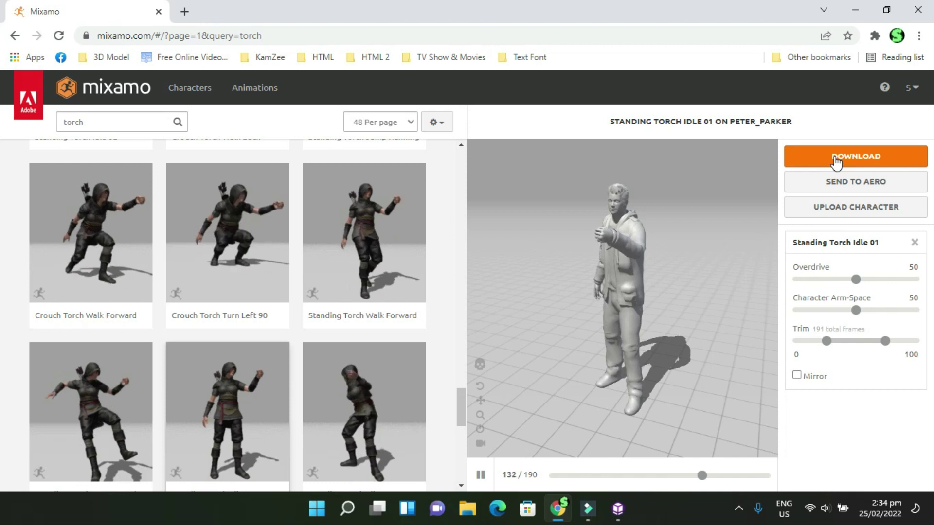
# Step: Download Standing Torch Idle 01 as FBX Binary with skin at 30 fps, no keyframe reduction
pyautogui.click(827, 157)
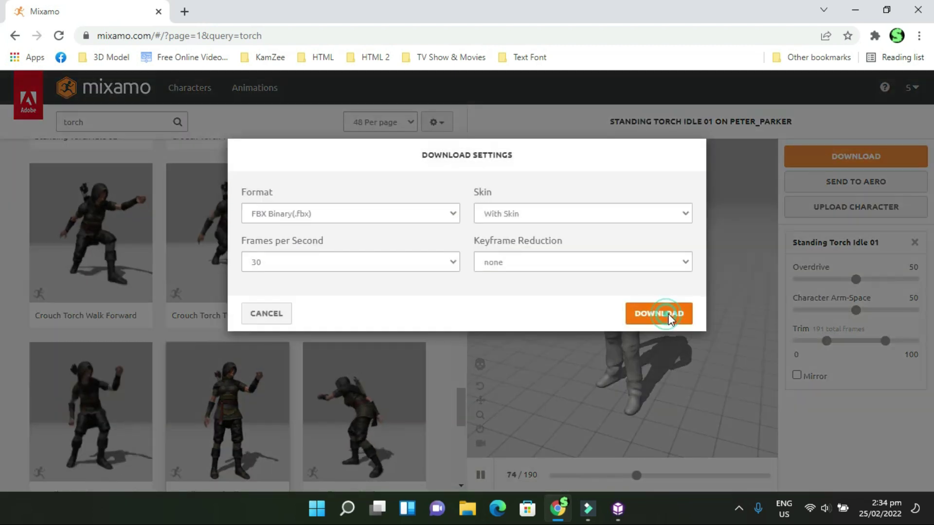
pyautogui.click(670, 317)
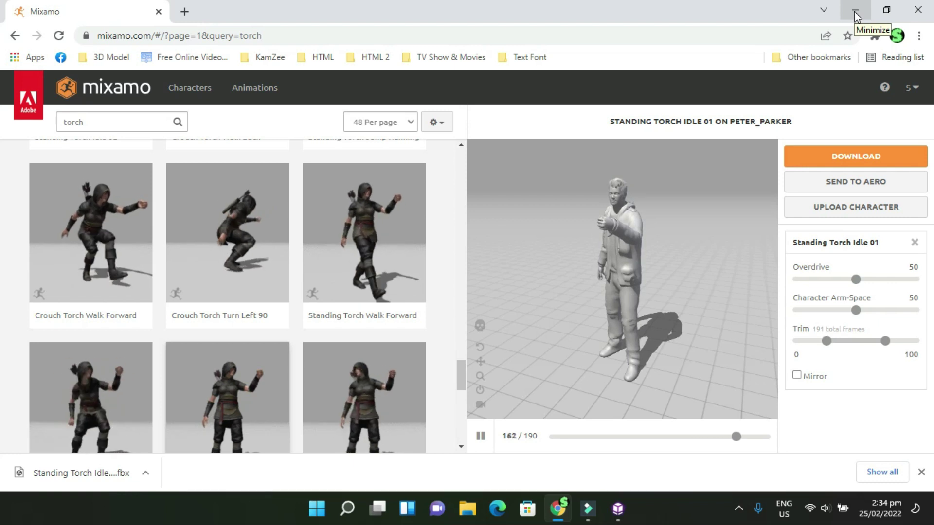
# Step: Minimize Chrome and Filmora9, then launch Blender from its desktop icon
pyautogui.click(855, 11)
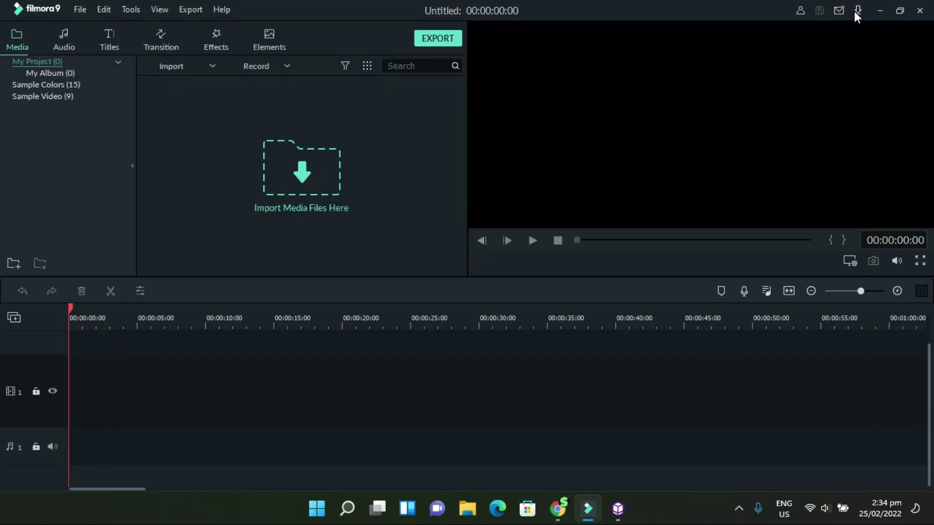
pyautogui.click(878, 13)
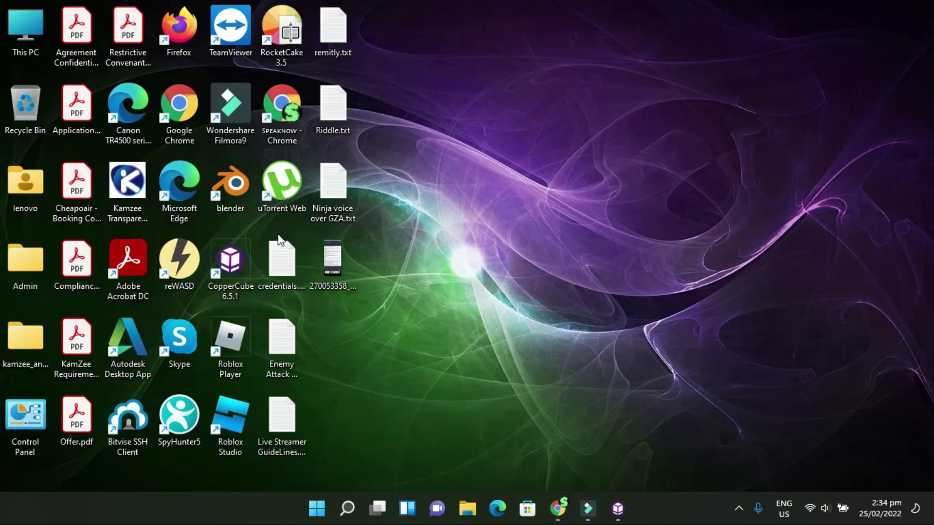
pyautogui.doubleClick(235, 191)
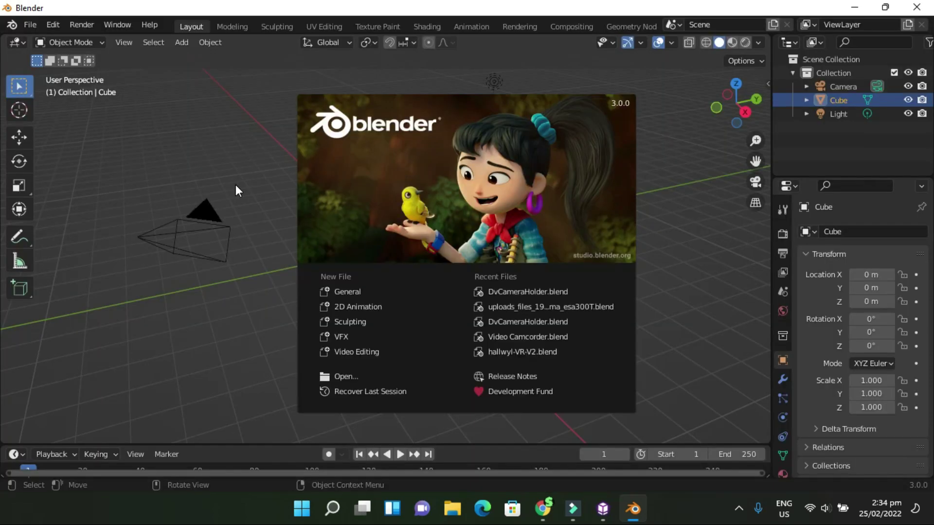
# Step: Close the splash screen, delete the default cube, and start an FBX (.fbx) import
pyautogui.click(217, 321)
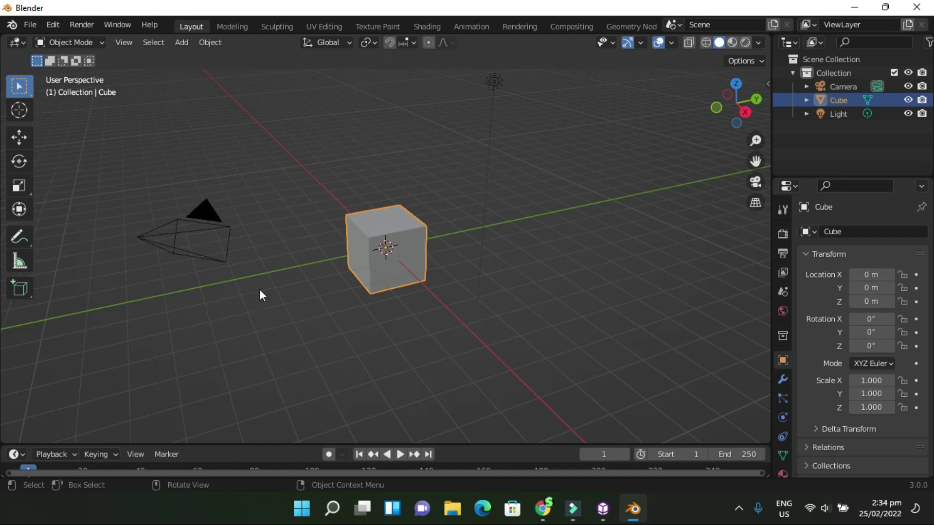
pyautogui.press('Delete')
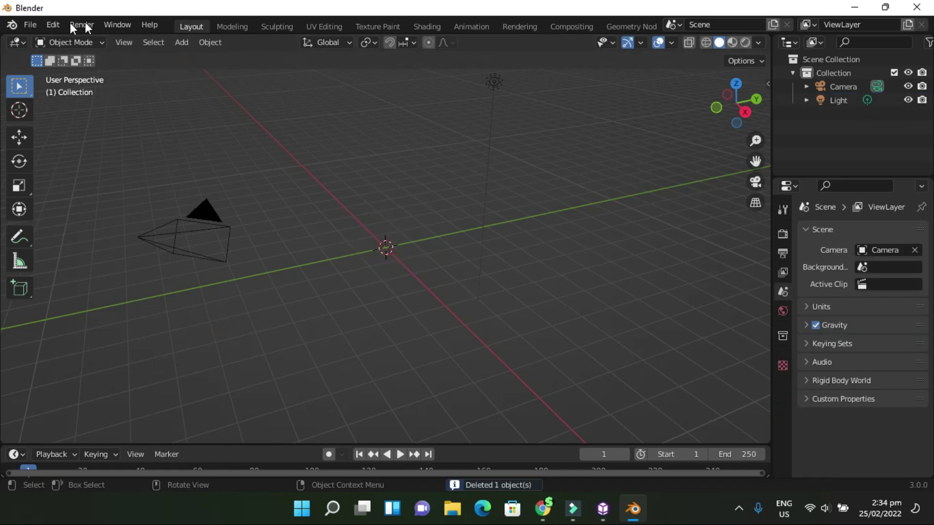
pyautogui.click(25, 25)
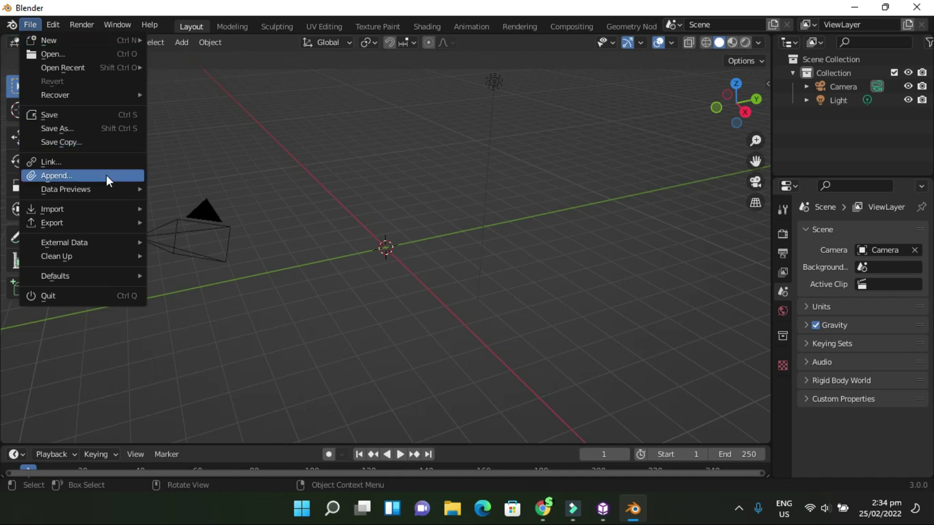
pyautogui.moveTo(124, 211)
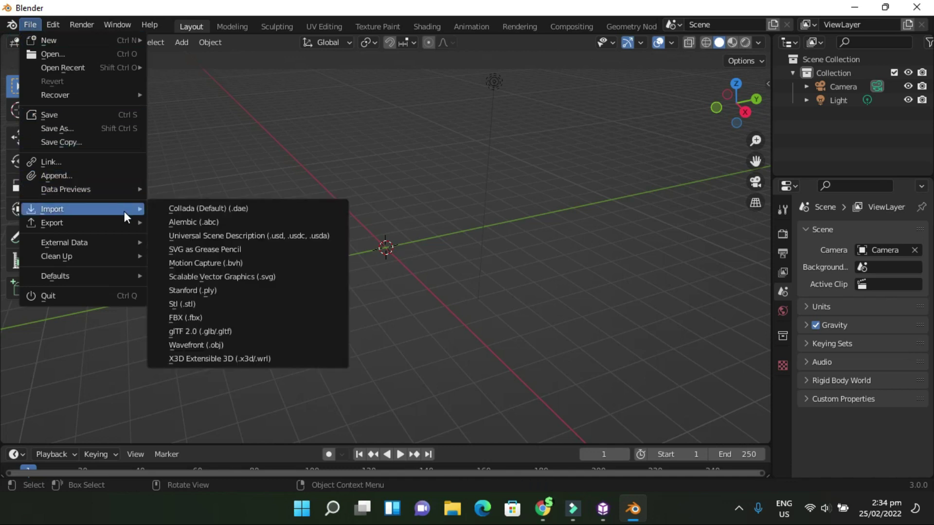
pyautogui.click(199, 321)
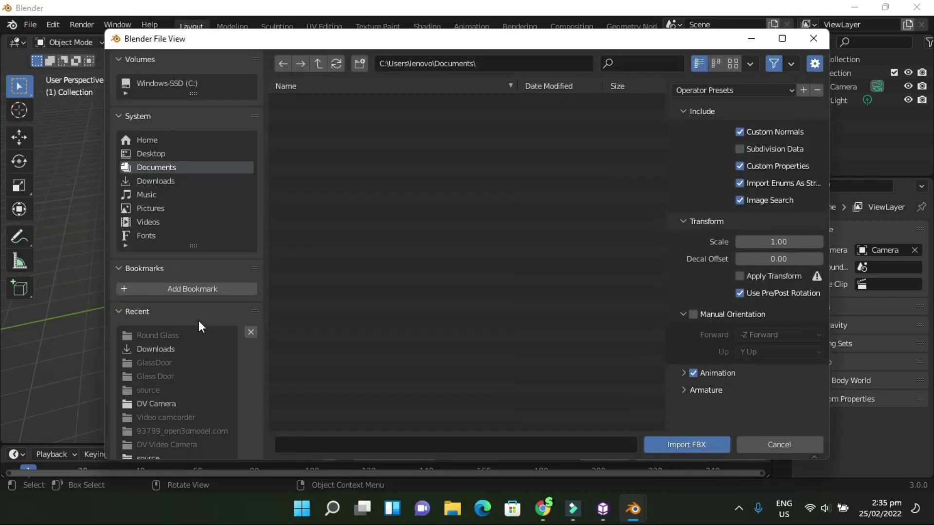
# Step: Import Standing Torch Idle 01.fbx from the Downloads folder
pyautogui.click(166, 181)
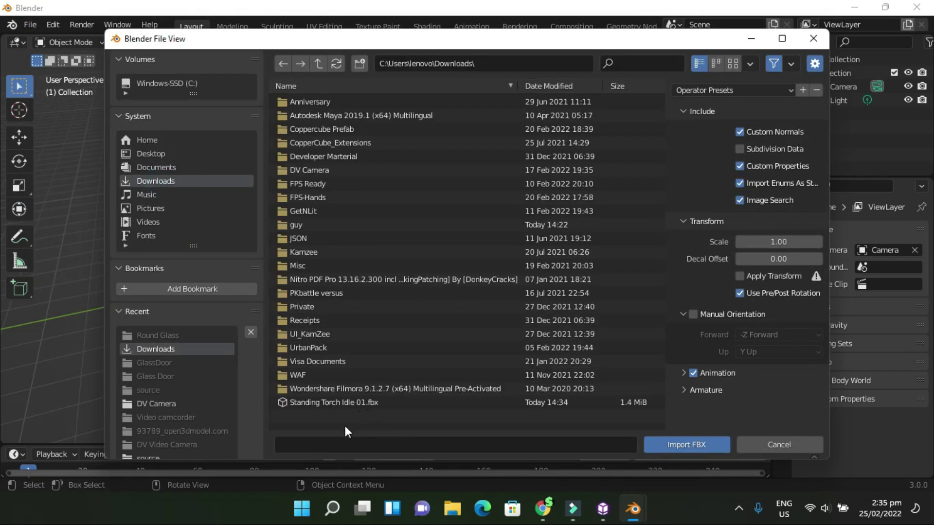
pyautogui.click(361, 404)
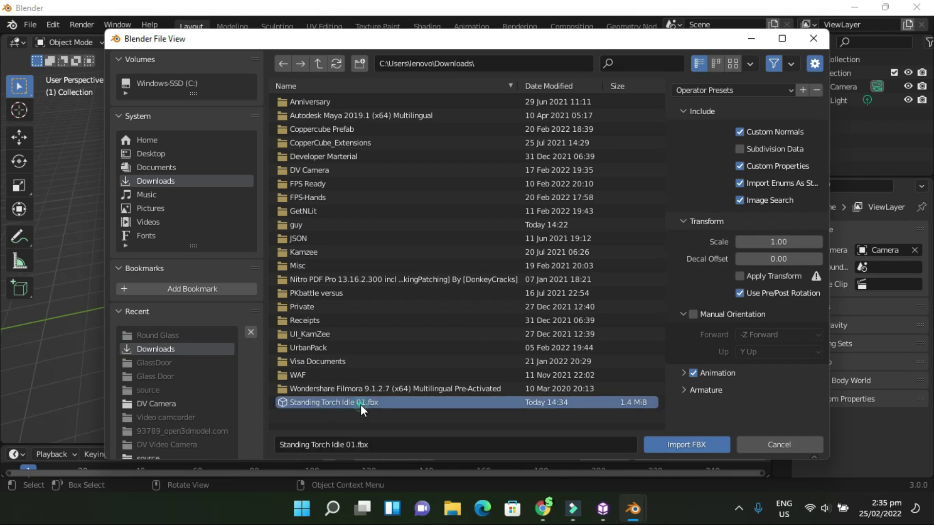
pyautogui.click(672, 445)
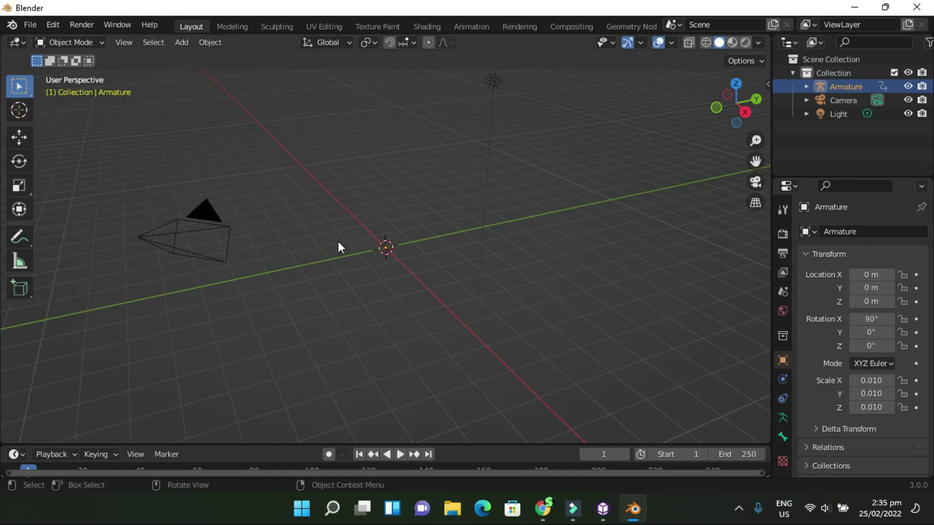
# Step: Zoom in and orbit to get a close look at the imported character
pyautogui.scroll(2, 335, 272)
pyautogui.scroll(2, 338, 289)
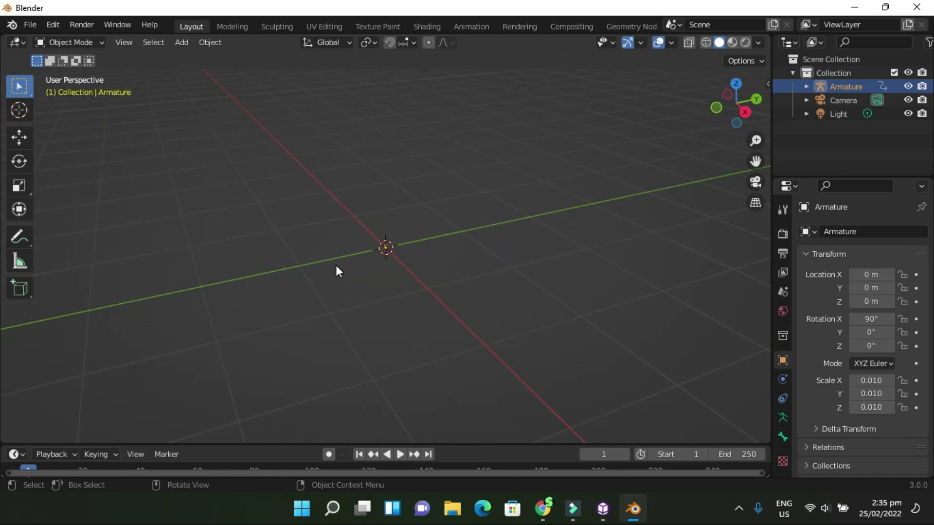
pyautogui.scroll(1, 338, 271)
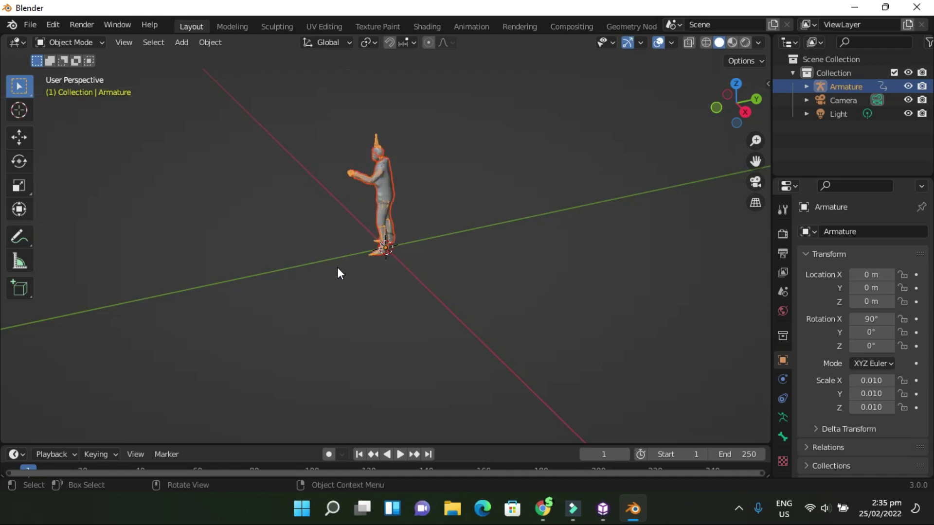
pyautogui.moveTo(339, 247); pyautogui.dragTo(462, 267, button='middle')
pyautogui.scroll(3, 413, 258)
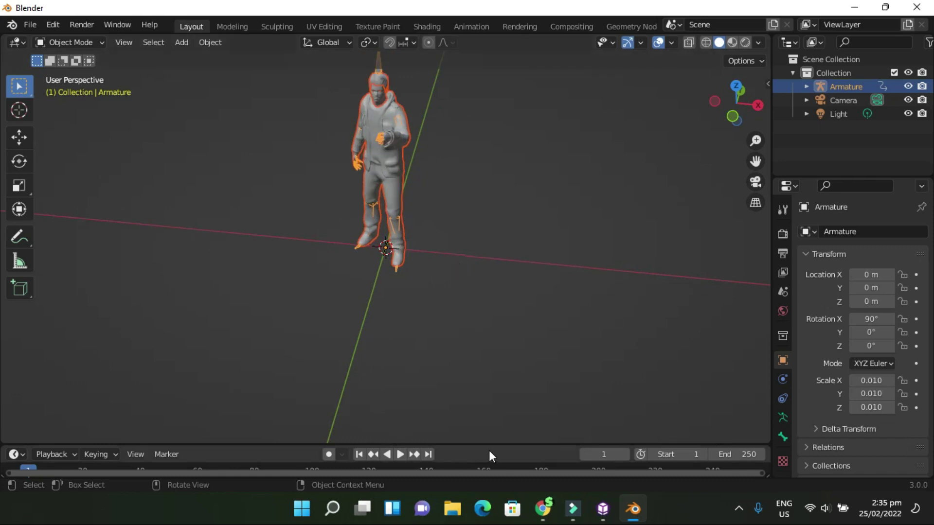
# Step: Enlarge the timeline, play the animation, stop it, and rewind to frame 0
pyautogui.moveTo(488, 445); pyautogui.dragTo(494, 409)
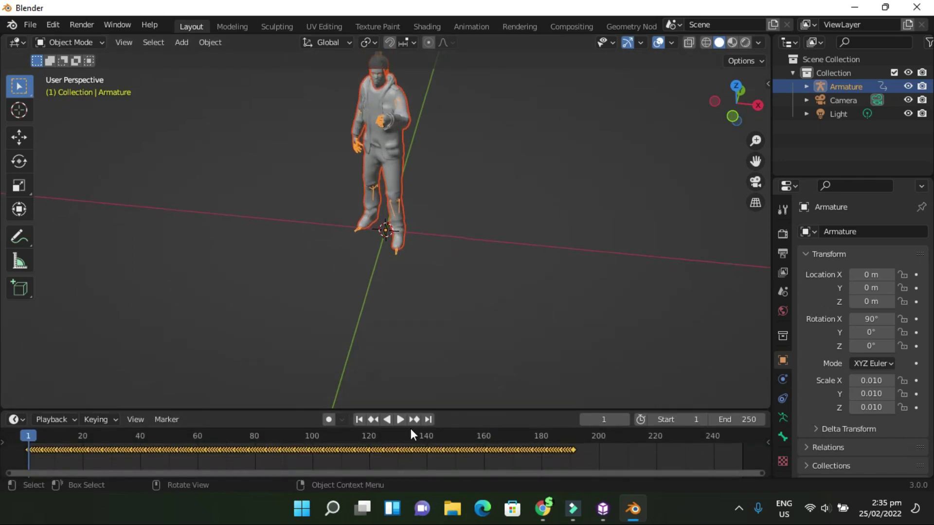
pyautogui.click(398, 419)
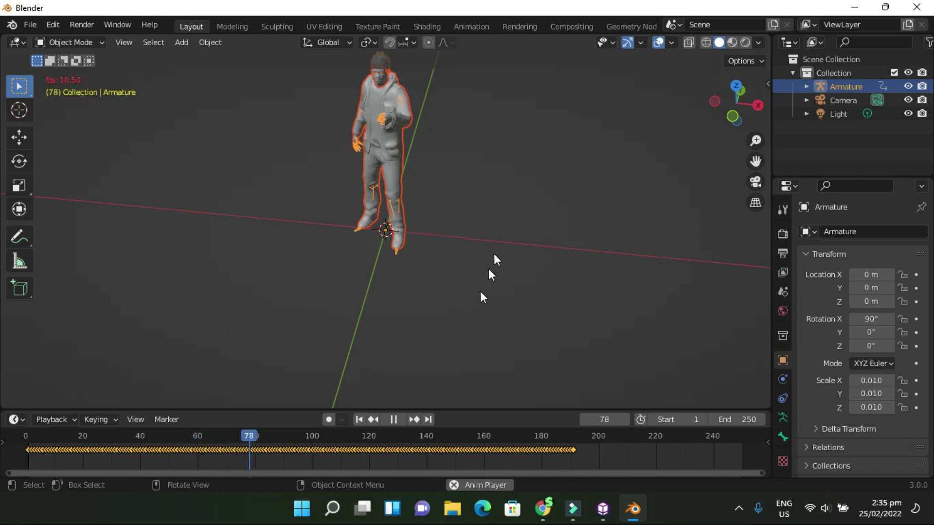
pyautogui.press('space')
pyautogui.click(290, 437)
pyautogui.moveTo(220, 452); pyautogui.dragTo(762, 445)
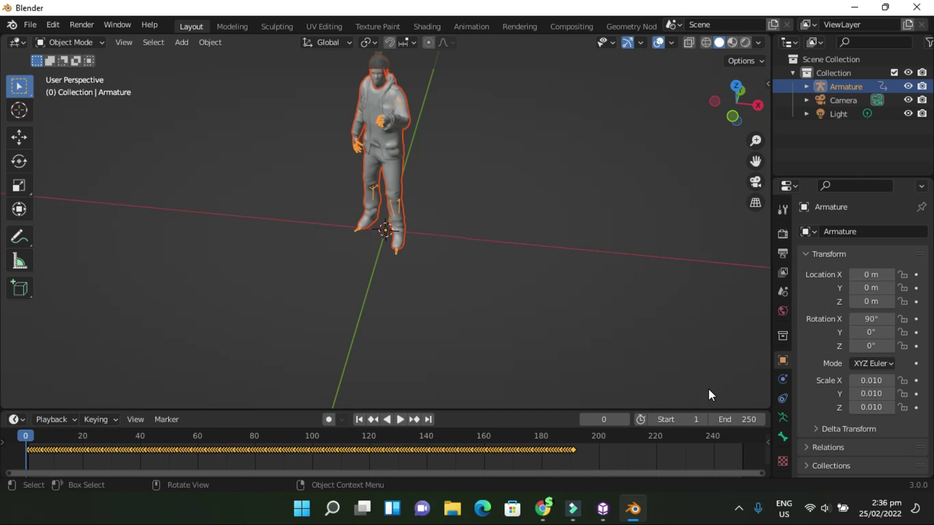
# Step: Move the Armature slightly down to Z -0.0231 m, then deselect it
pyautogui.click(19, 137)
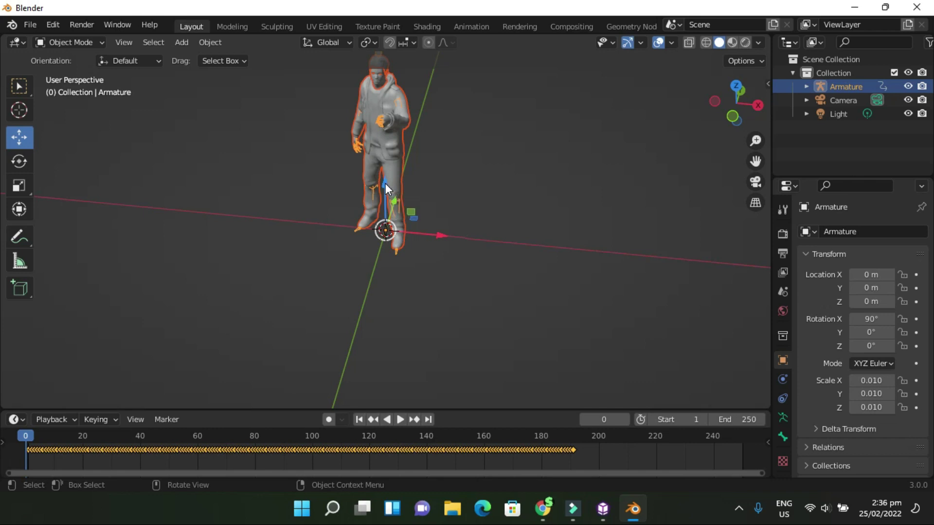
pyautogui.moveTo(385, 183); pyautogui.dragTo(393, 275)
pyautogui.moveTo(456, 279); pyautogui.dragTo(478, 225, button='middle')
pyautogui.click(477, 226)
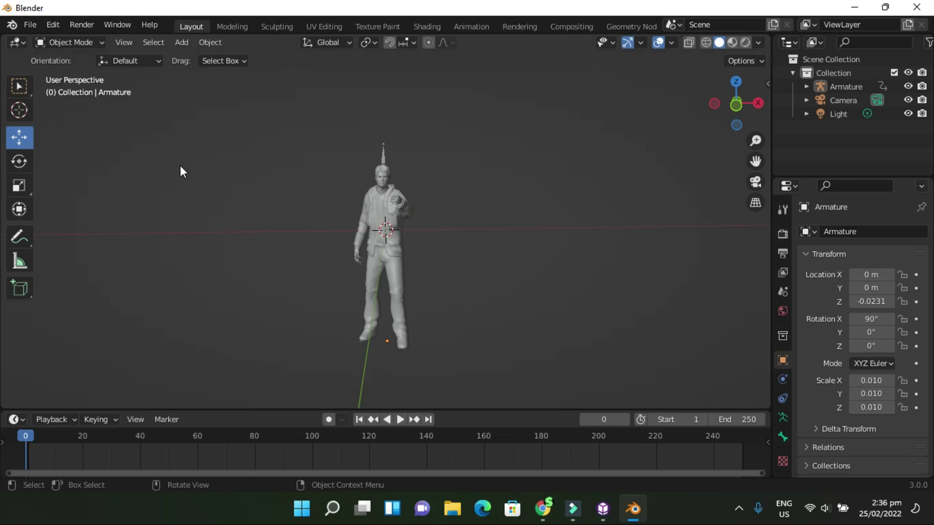
# Step: Rename the Armature object to 'idle'
pyautogui.click(862, 232)
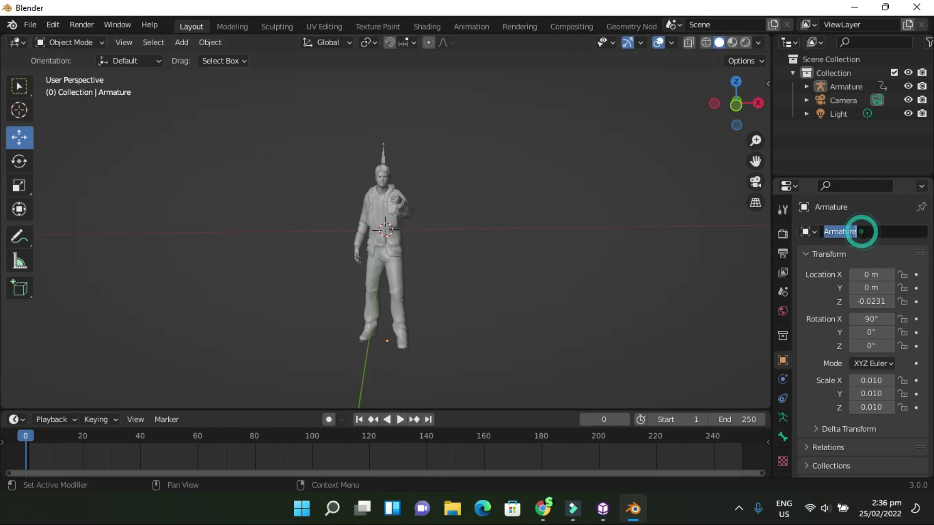
pyautogui.write('idle')
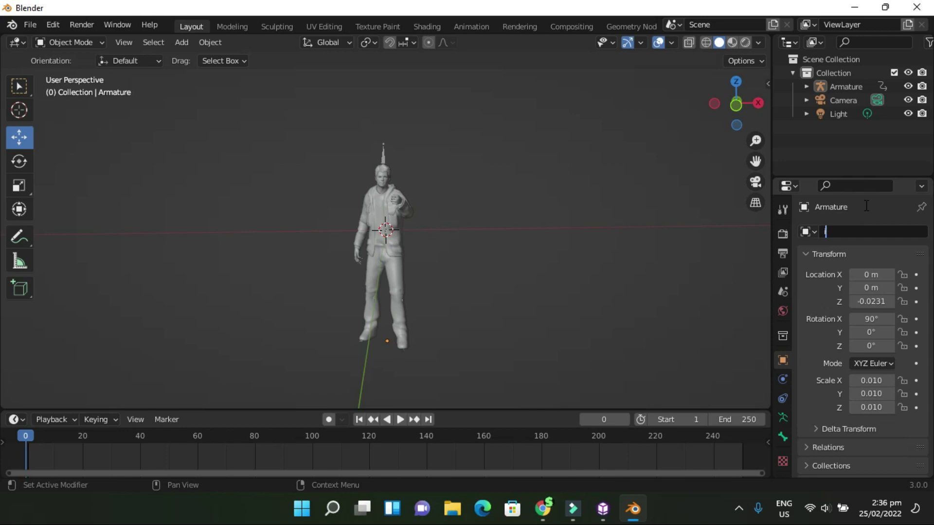
pyautogui.press('Return')
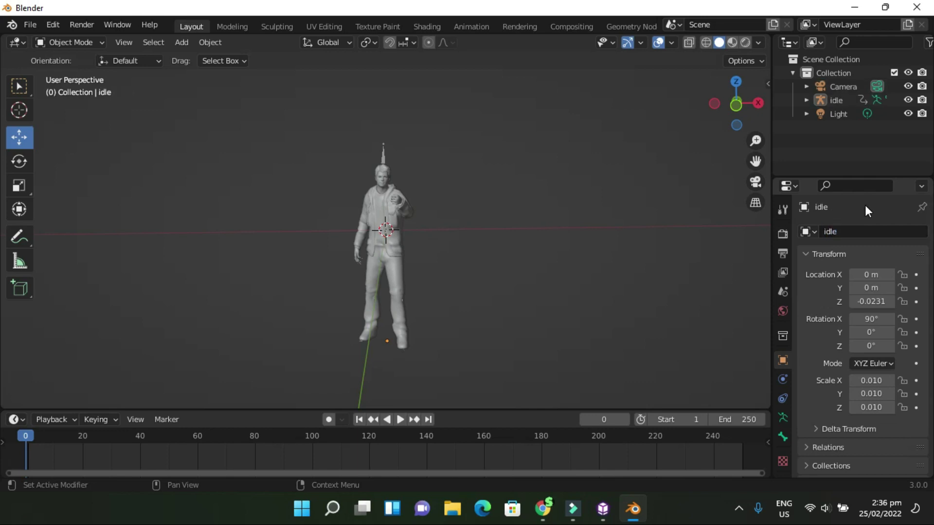
# Step: Hide the idle armature in the viewport via its eye icon
pyautogui.click(384, 155)
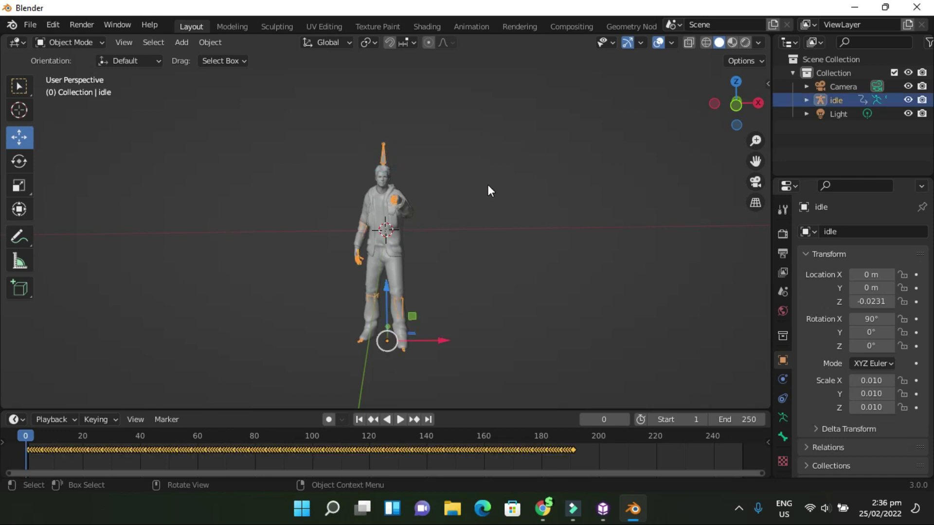
pyautogui.click(907, 100)
pyautogui.click(907, 100)
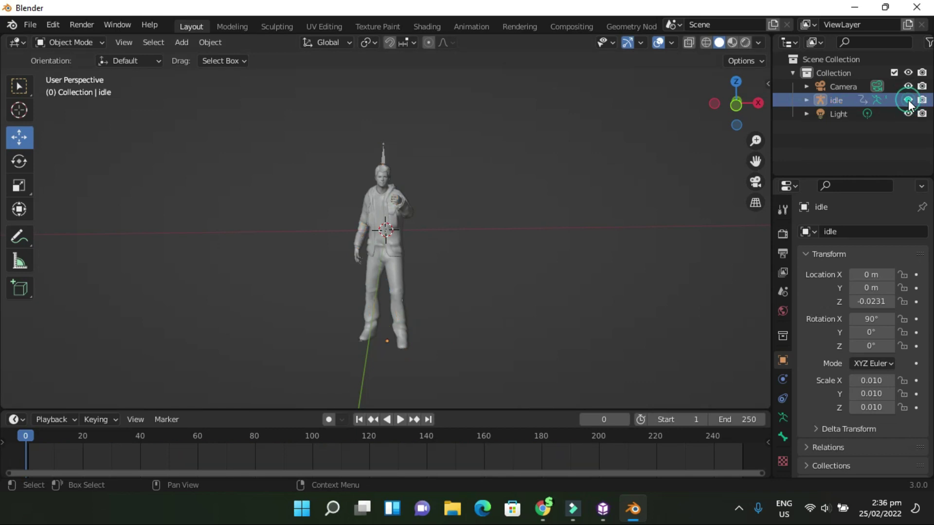
pyautogui.click(907, 101)
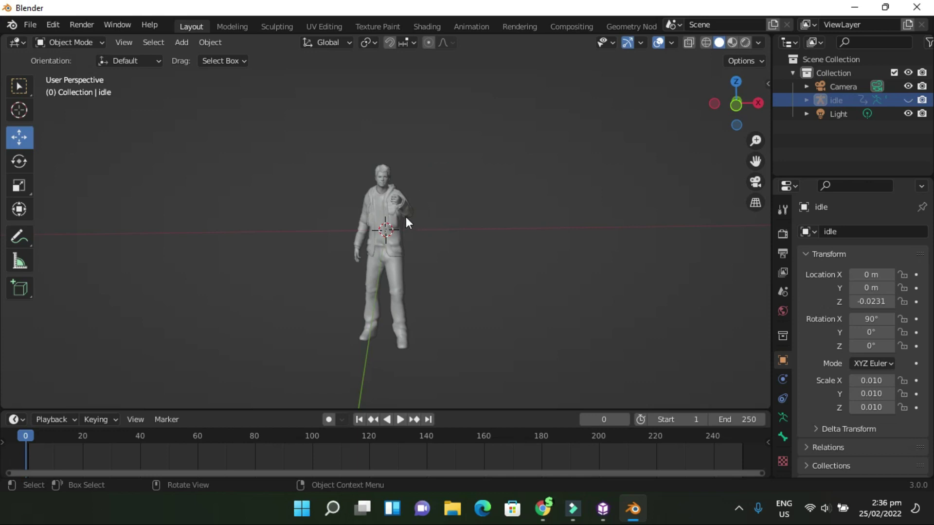
# Step: Delete the hair, head and eyes objects, then select the PeterParkerBody mesh
pyautogui.click(371, 195)
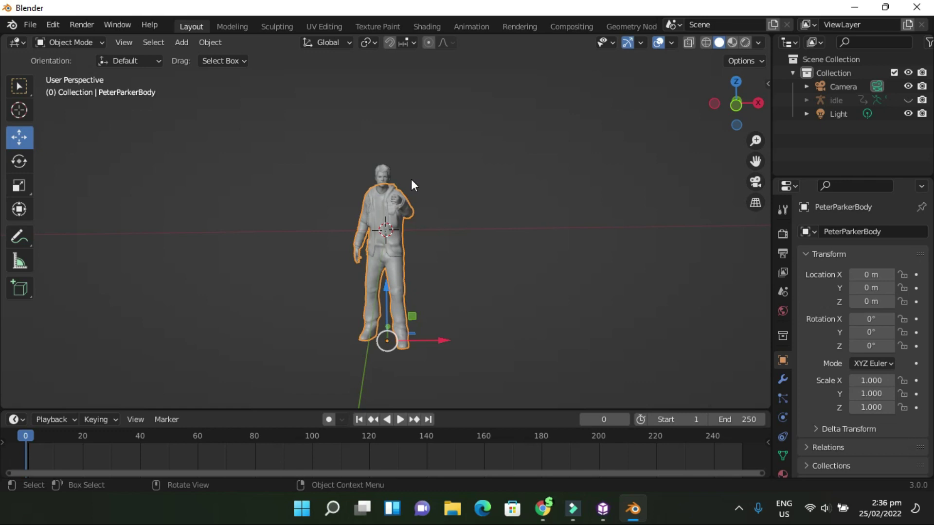
pyautogui.scroll(2, 430, 167)
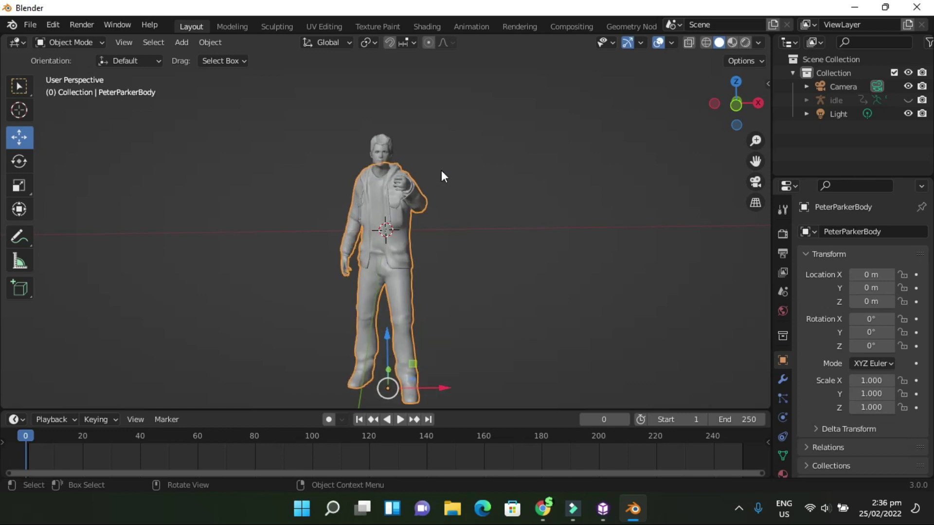
pyautogui.moveTo(465, 176); pyautogui.dragTo(457, 186, button='middle')
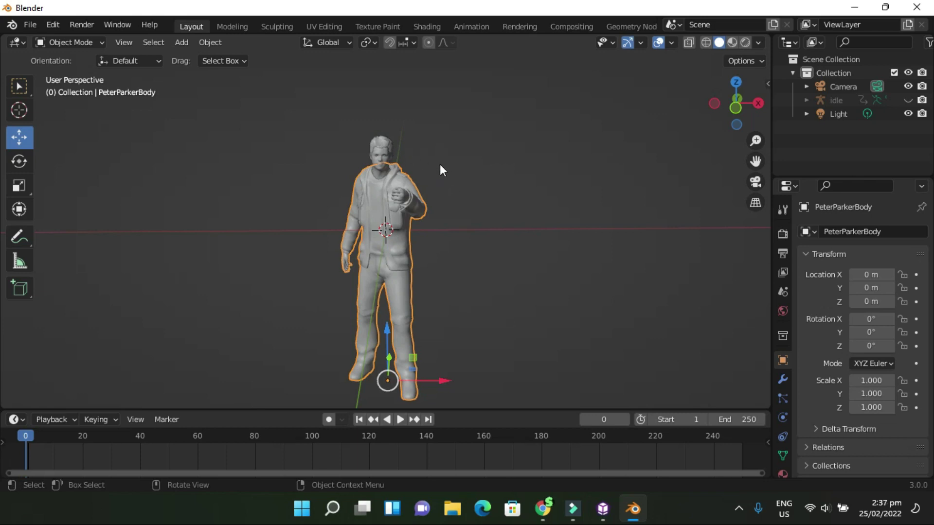
pyautogui.click(388, 149)
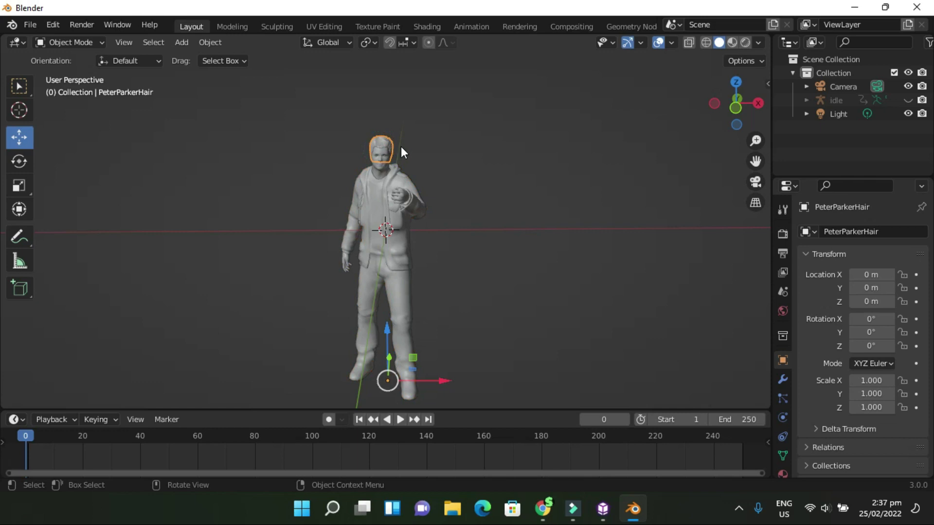
pyautogui.press('Delete')
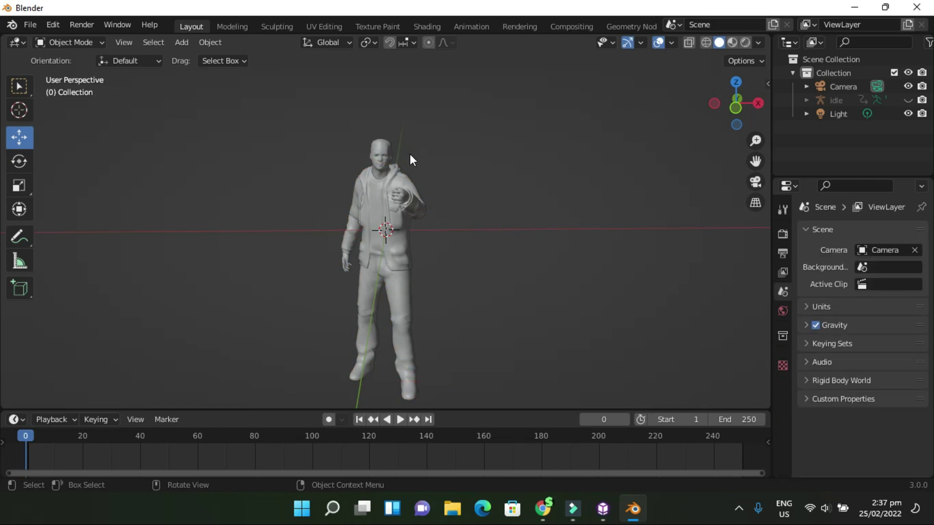
pyautogui.click(385, 151)
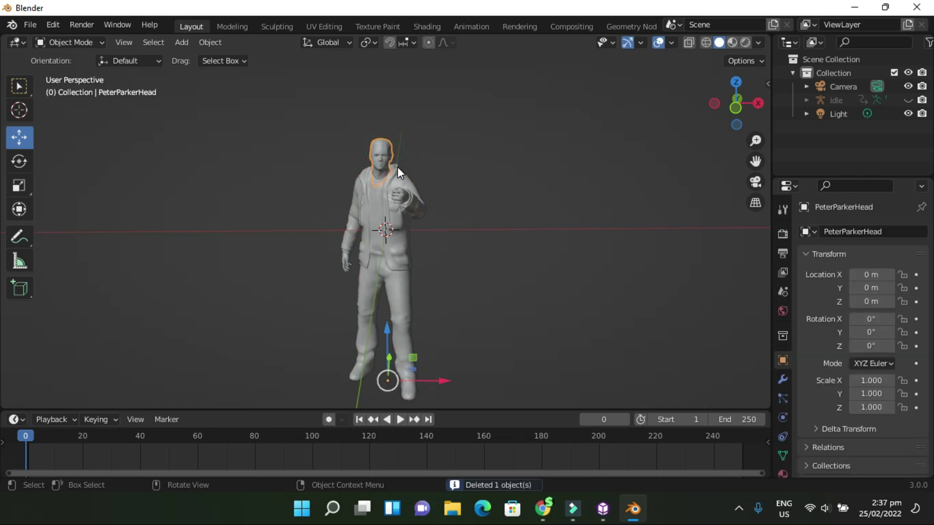
pyautogui.press('Delete')
pyautogui.click(375, 148)
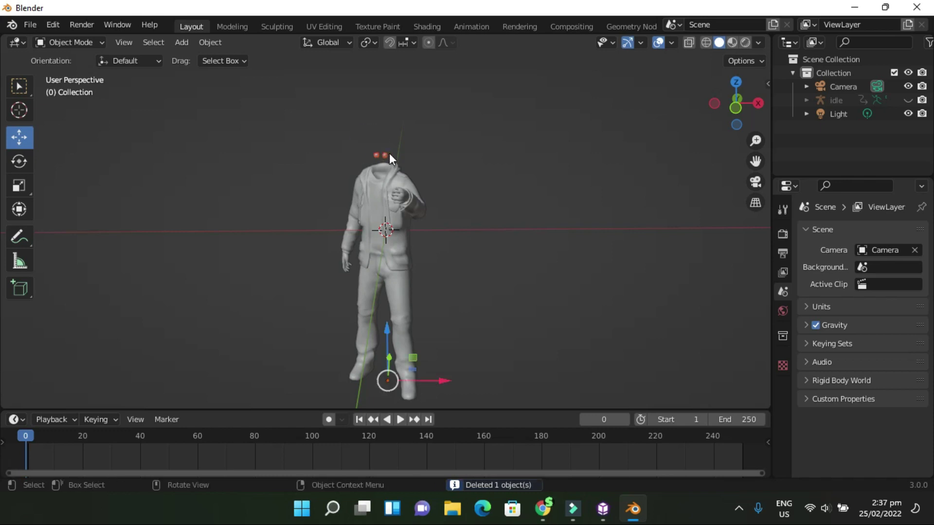
pyautogui.press('Delete')
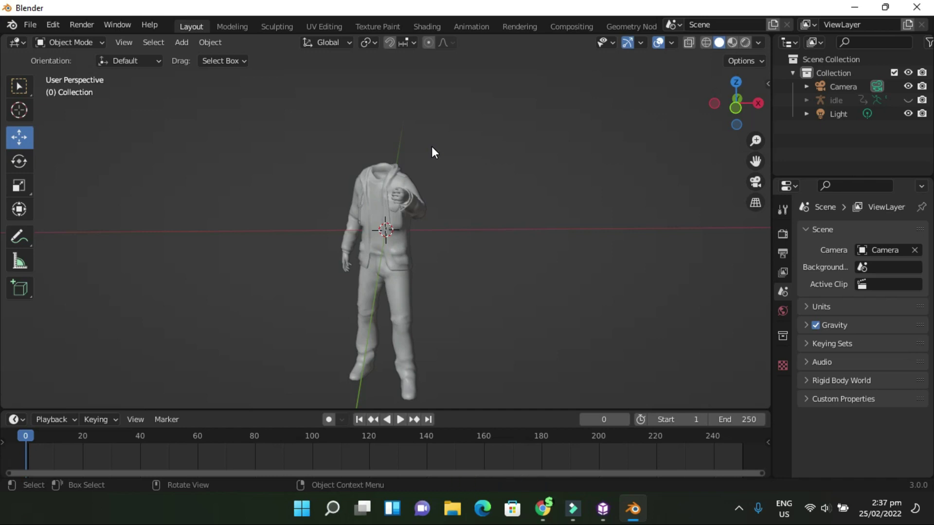
pyautogui.click(395, 266)
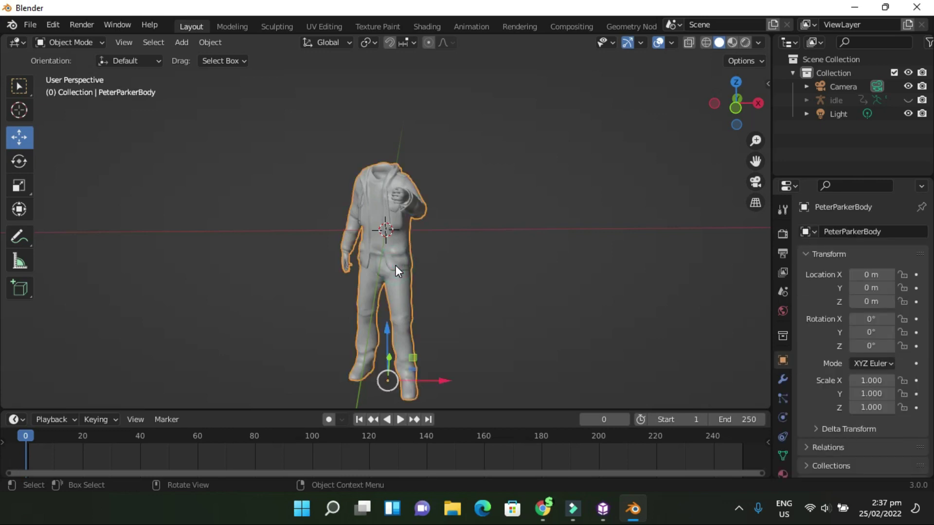
# Step: Put PeterParkerBody into Edit Mode and zoom in on the neck
pyautogui.click(84, 41)
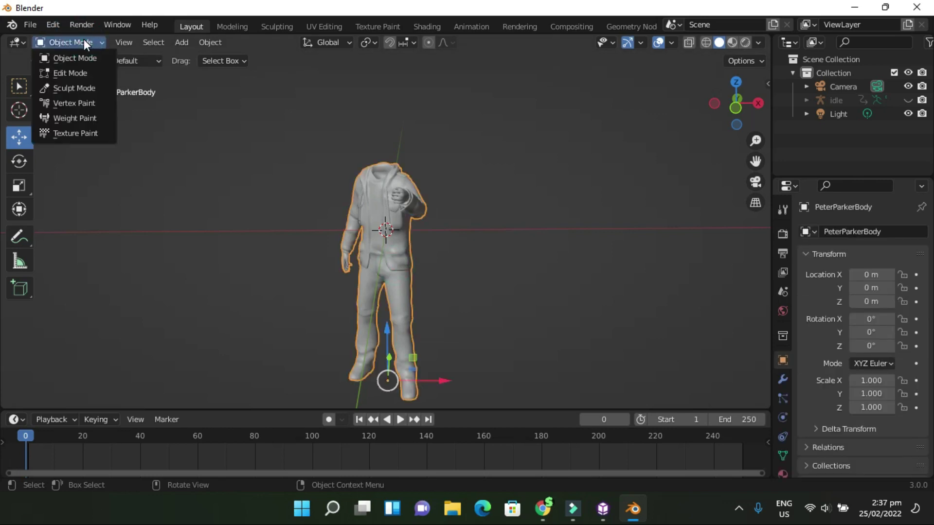
pyautogui.click(80, 72)
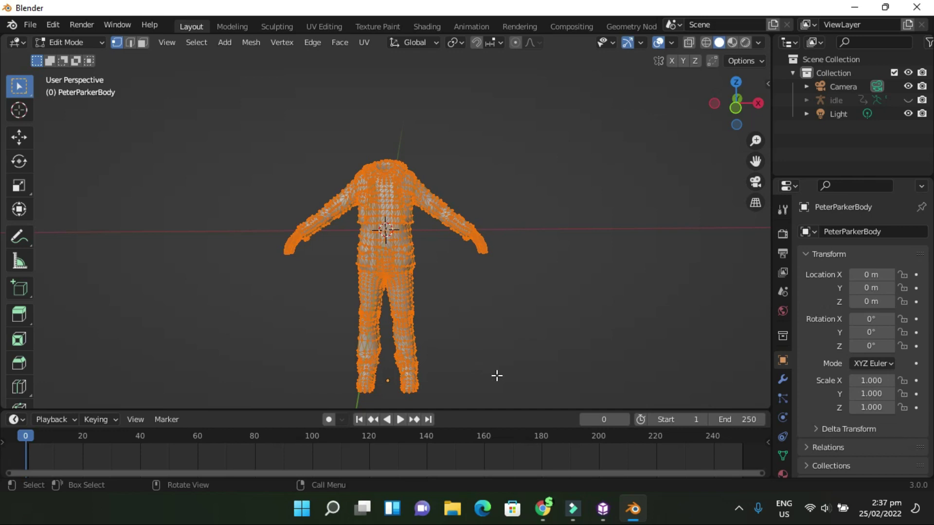
pyautogui.scroll(1, 510, 365)
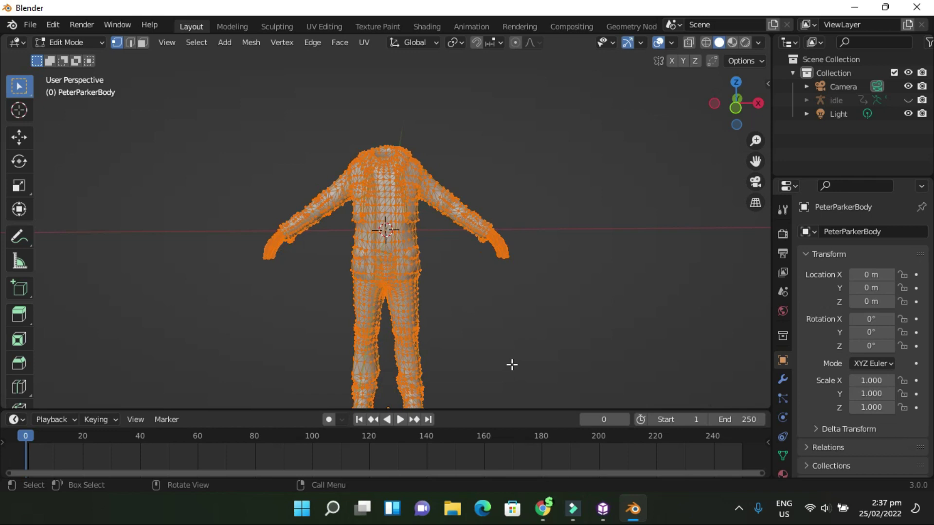
pyautogui.scroll(1, 520, 360)
pyautogui.scroll(1, 527, 363)
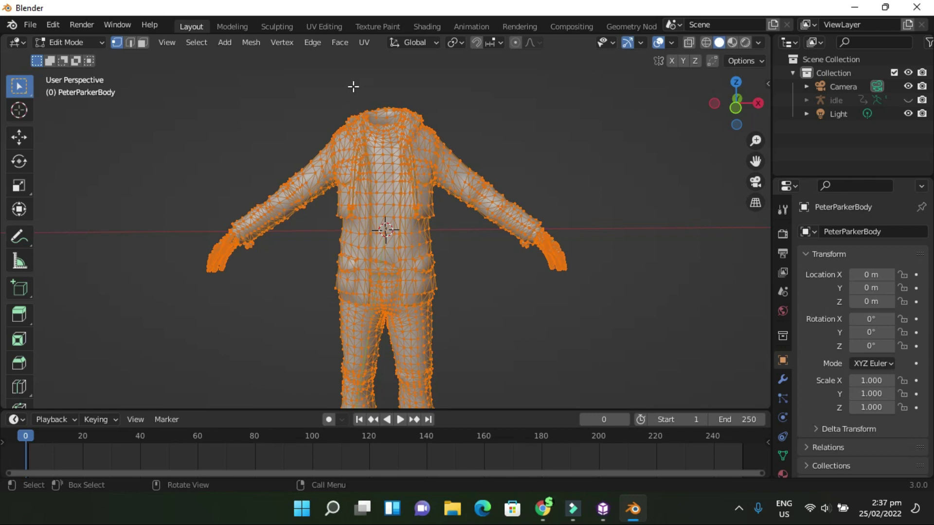
# Step: Box-select the vertices from the neck down to mid-chest and bring up Delete options
pyautogui.press('b')
pyautogui.moveTo(355, 83); pyautogui.dragTo(412, 251)
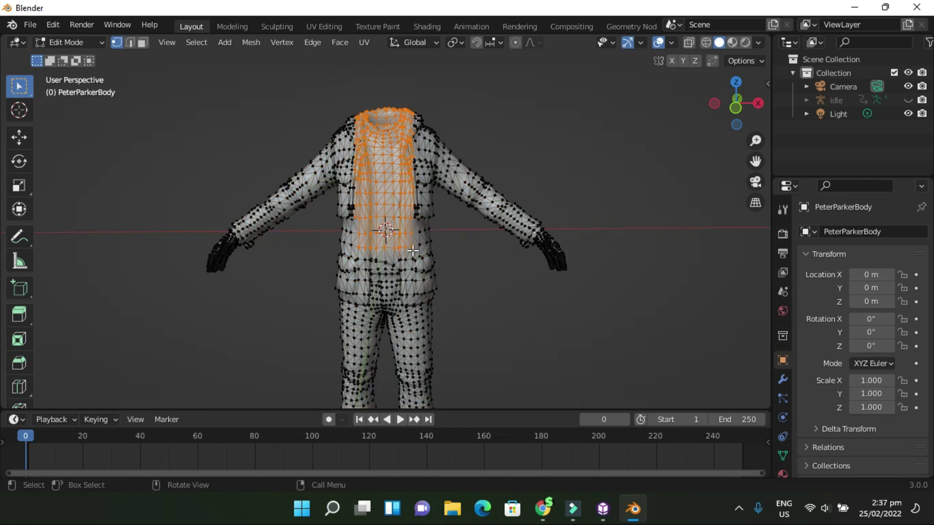
pyautogui.press('x')
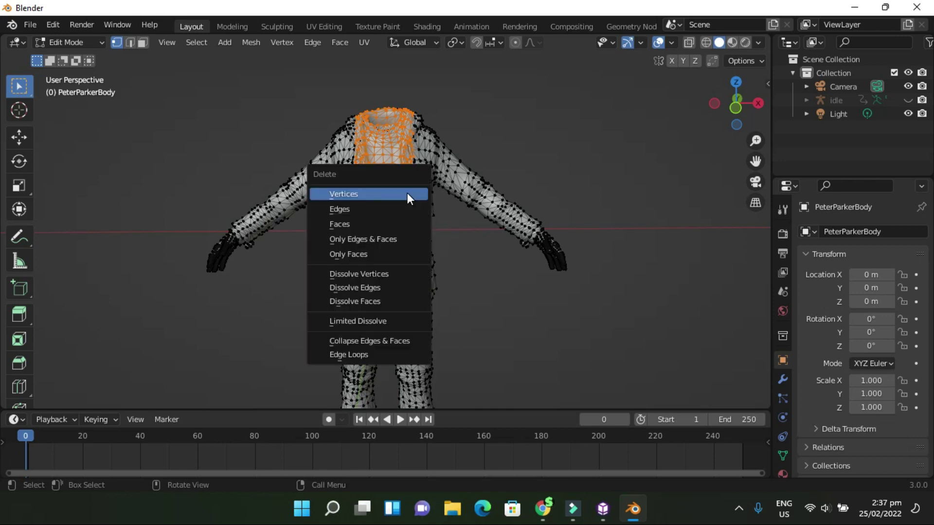